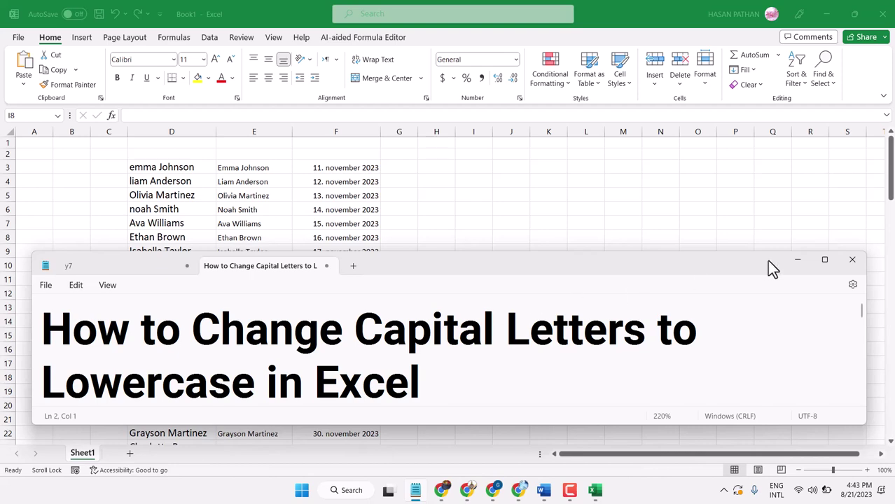
Step: Widen column H to about 28.67 and set the font size of cell H3 to 36
click(796, 262)
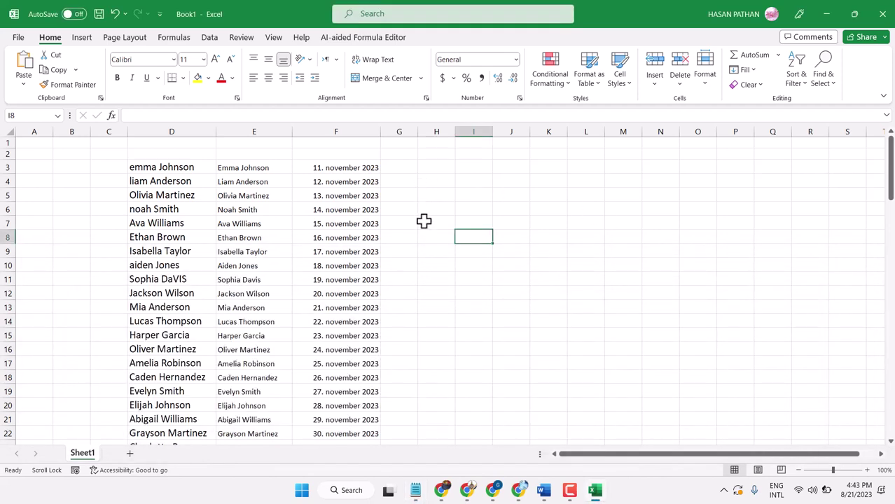
drag(454, 133, 541, 132)
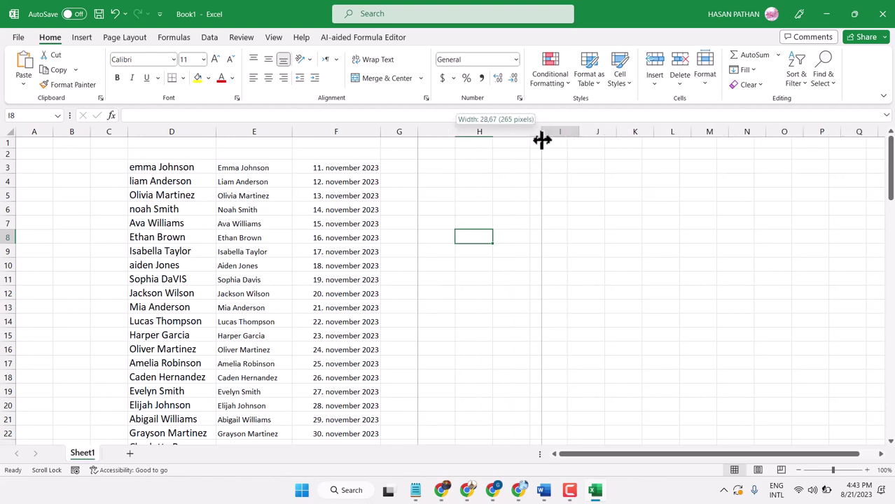
click(442, 165)
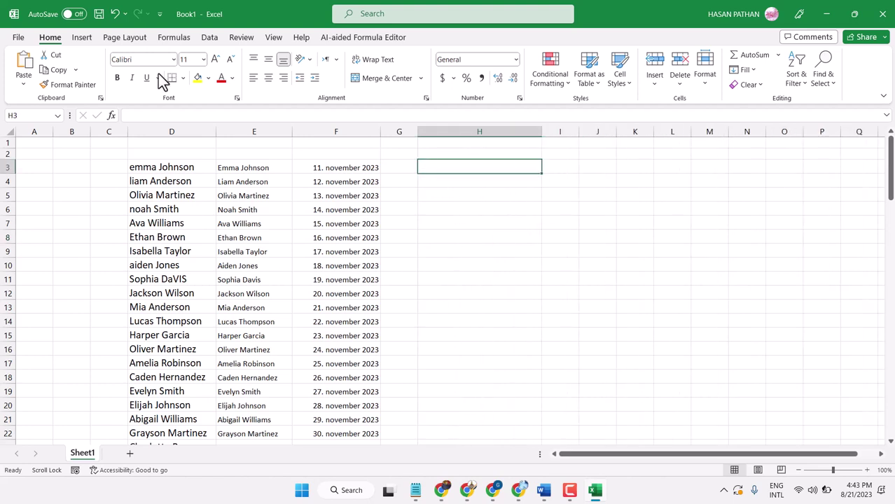
click(203, 59)
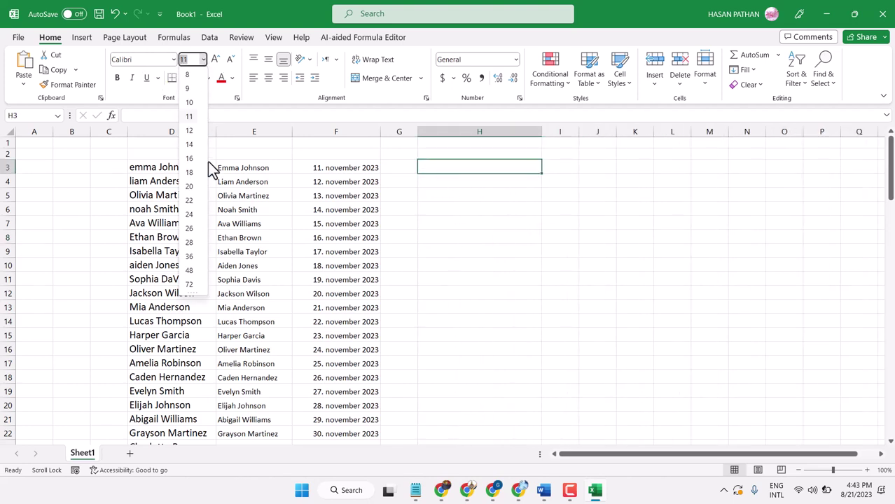
click(189, 256)
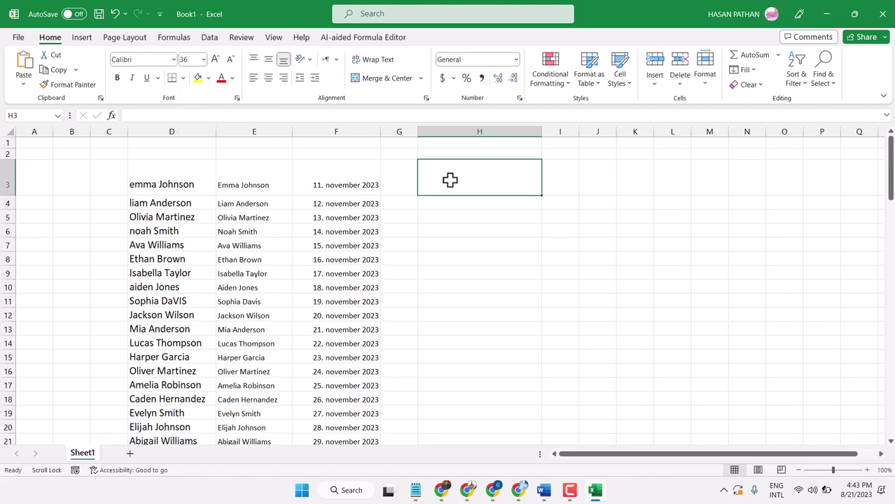
Step: Enter the formula =LOWER(D3) in cell H3 to convert the first name in column D to lowercase
text(=)
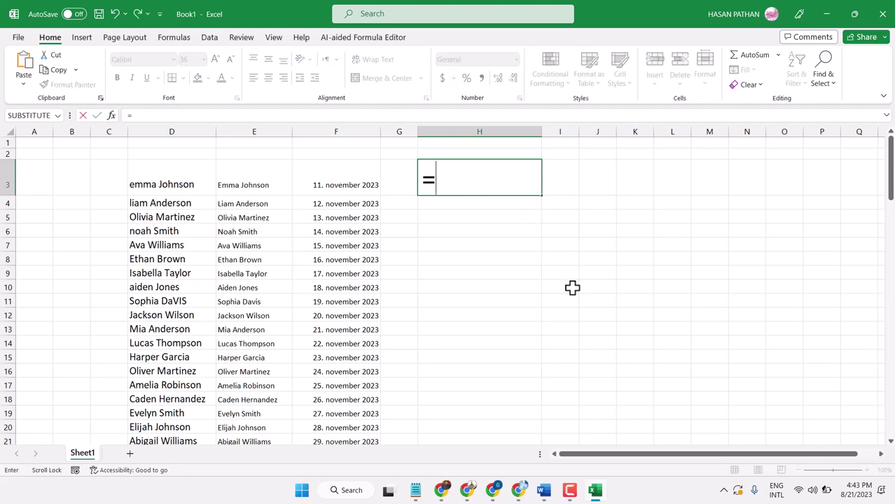
text(Lo)
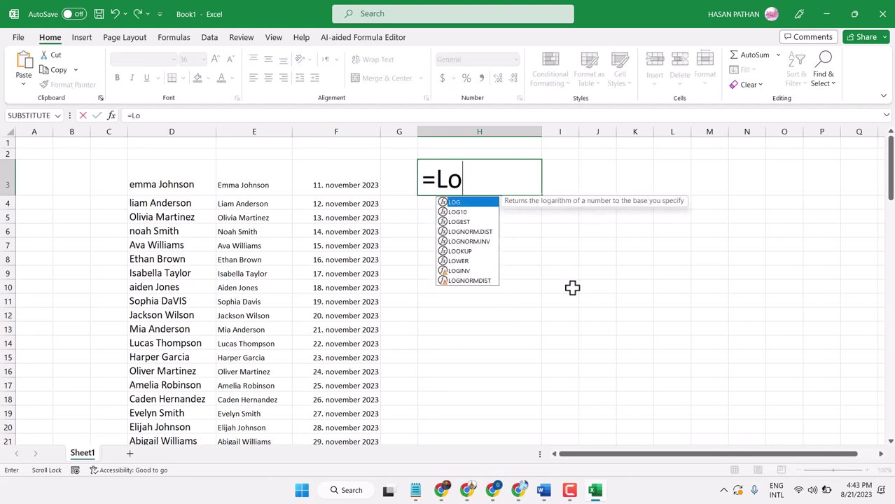
text(v)
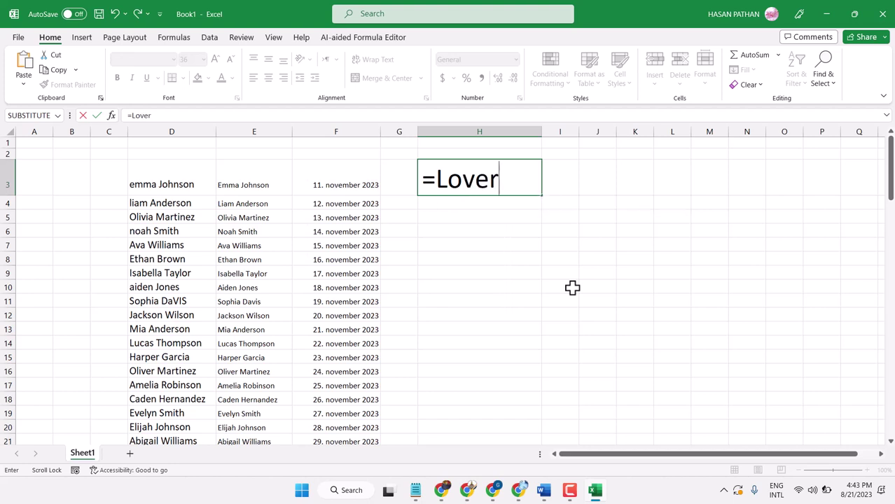
key(BackSpace)
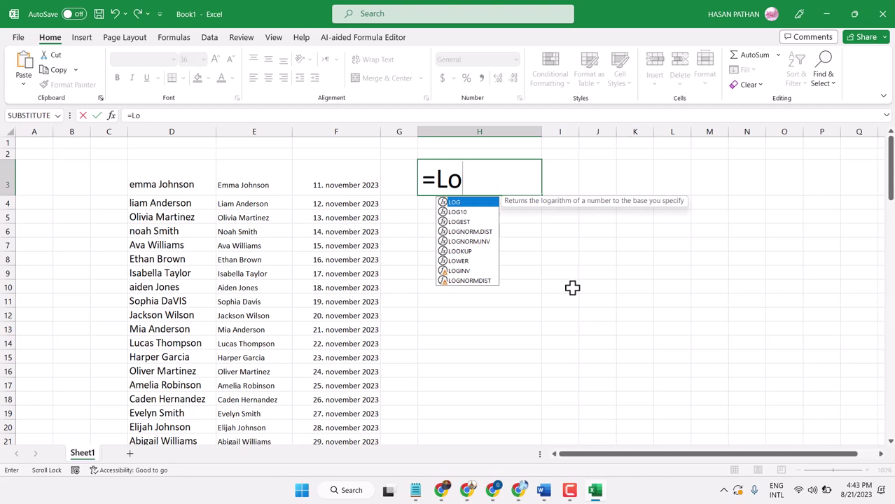
text(wer)
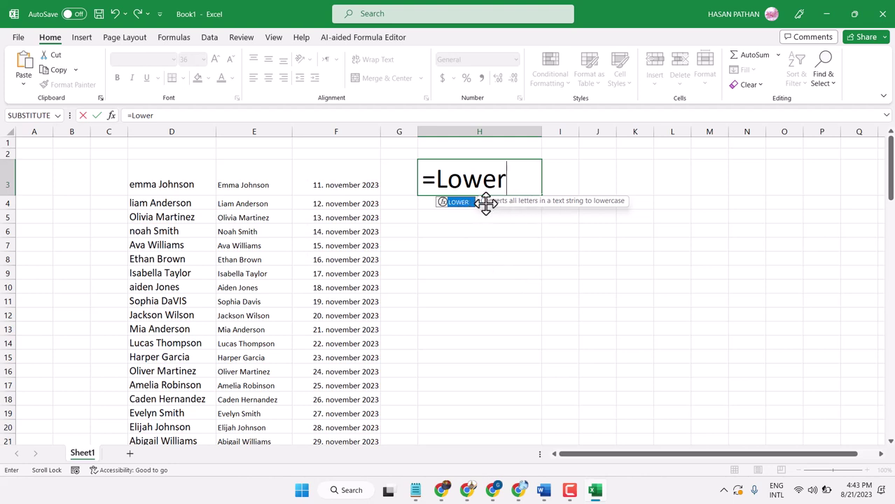
double_click(458, 203)
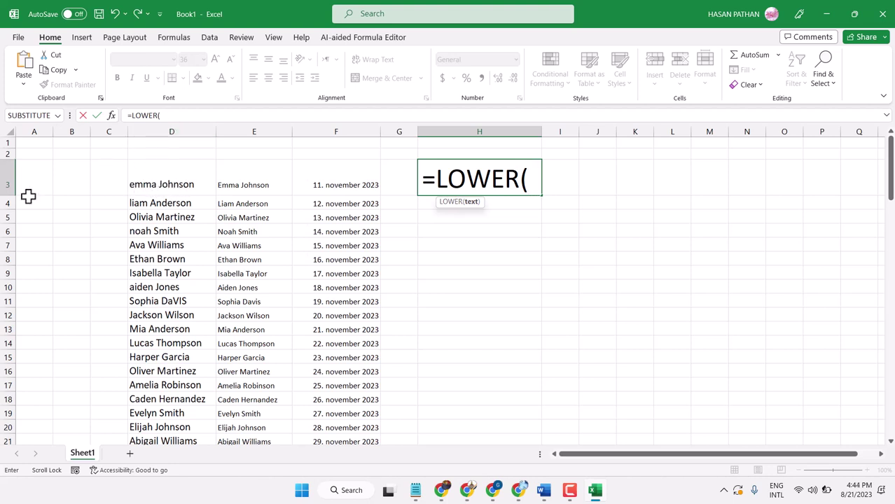
click(150, 186)
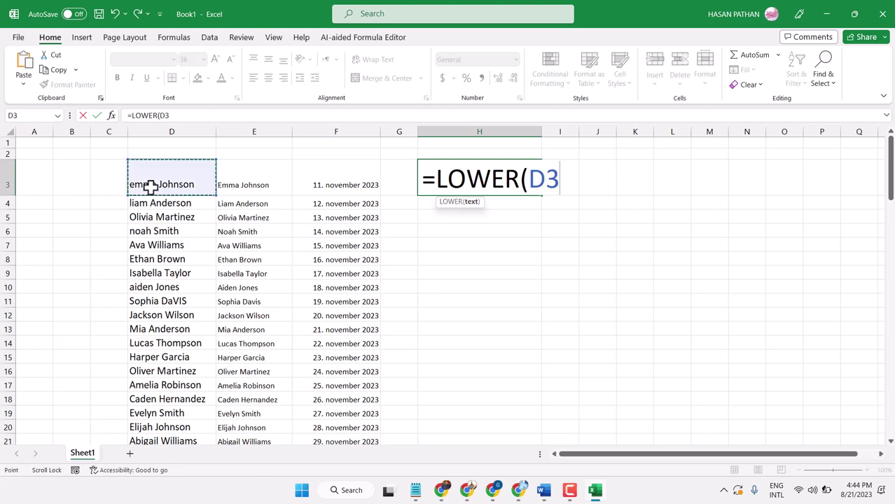
key(Return)
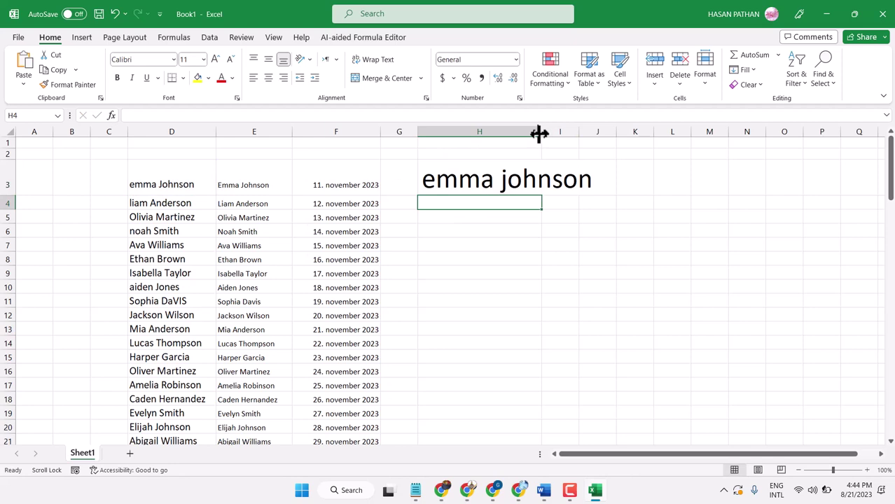
Step: Widen column H to fit the lowercase name and fill the H3 formula down to row 102
drag(539, 132, 622, 133)
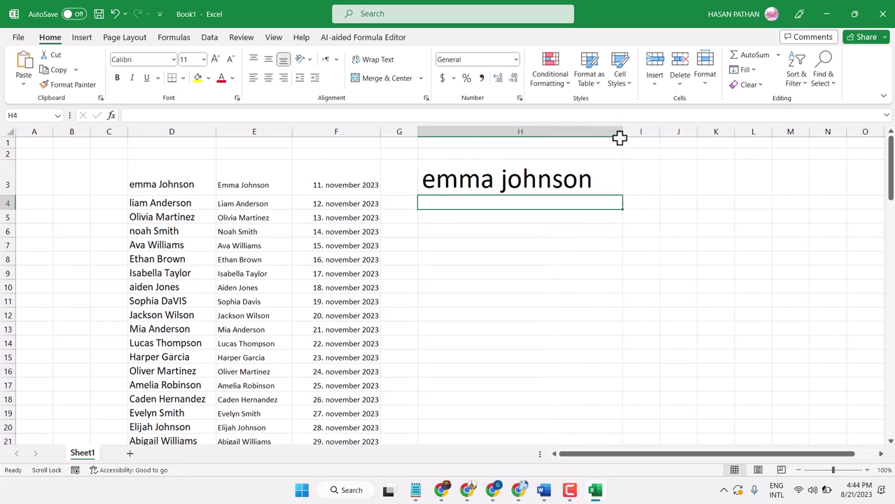
click(555, 182)
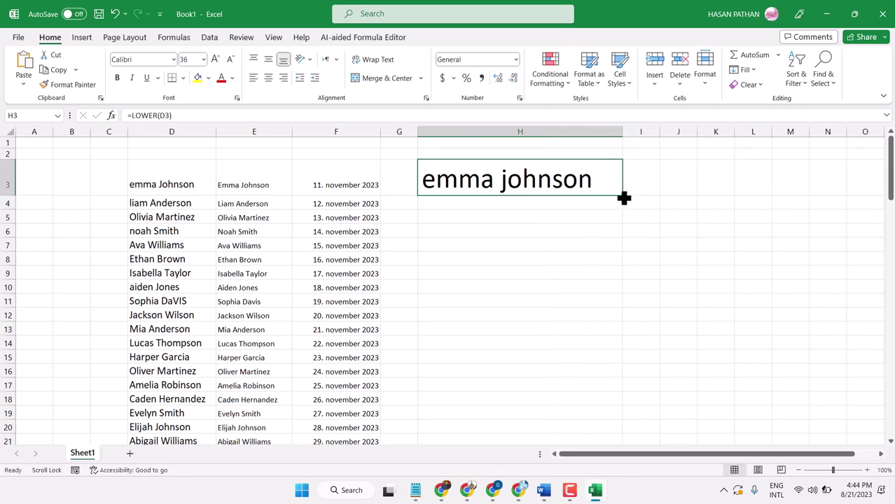
drag(623, 198, 582, 170)
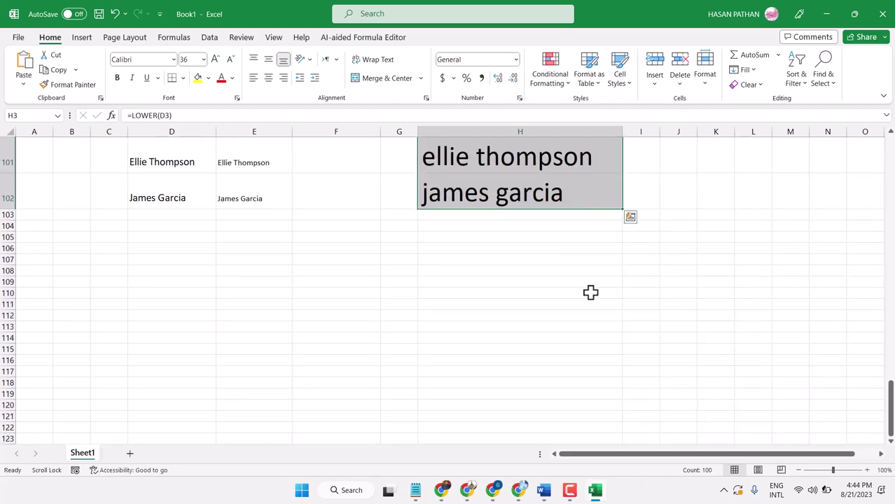
Step: Widen column H further to give the longer lowercase names extra room
scroll(590, 293, up, 20)
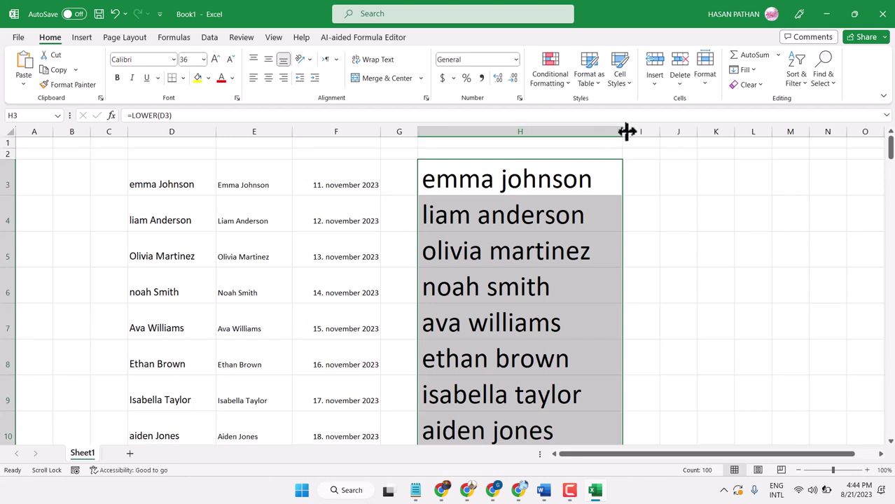
drag(622, 131, 705, 138)
click(757, 250)
Step: Set the font size of the empty cell E123, below the name list, to 72
scroll(682, 286, down, 20)
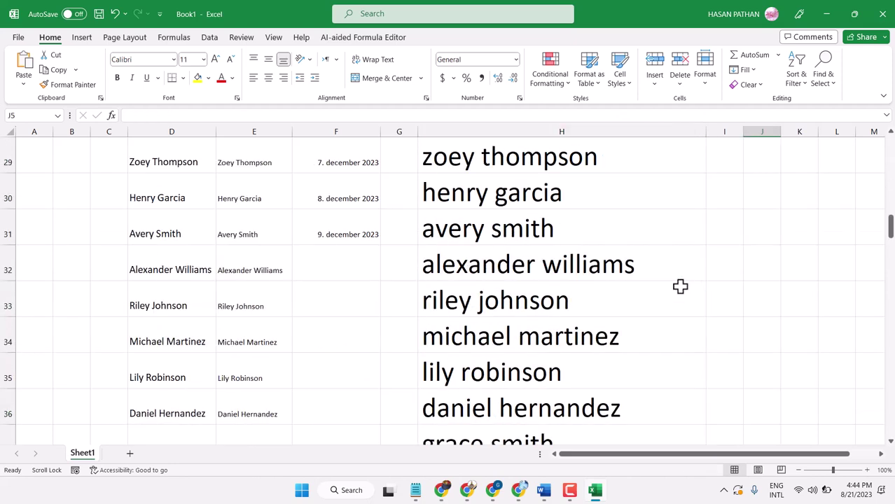
scroll(680, 286, down, 2)
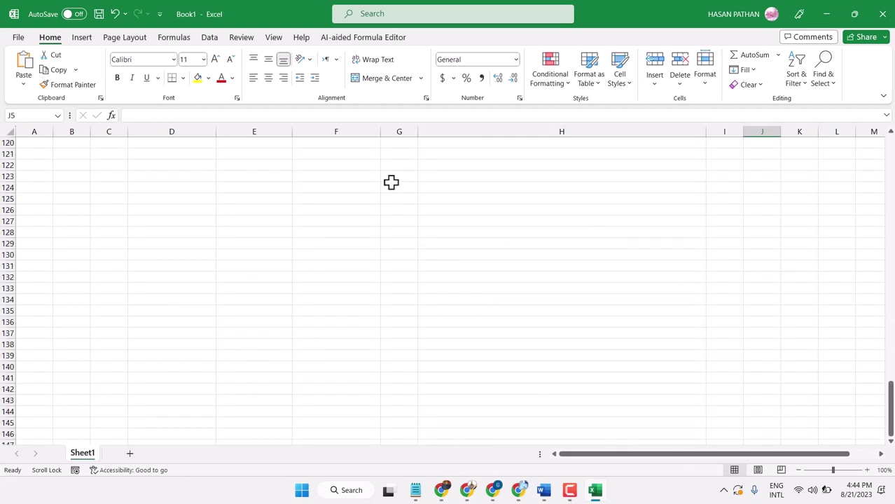
click(242, 175)
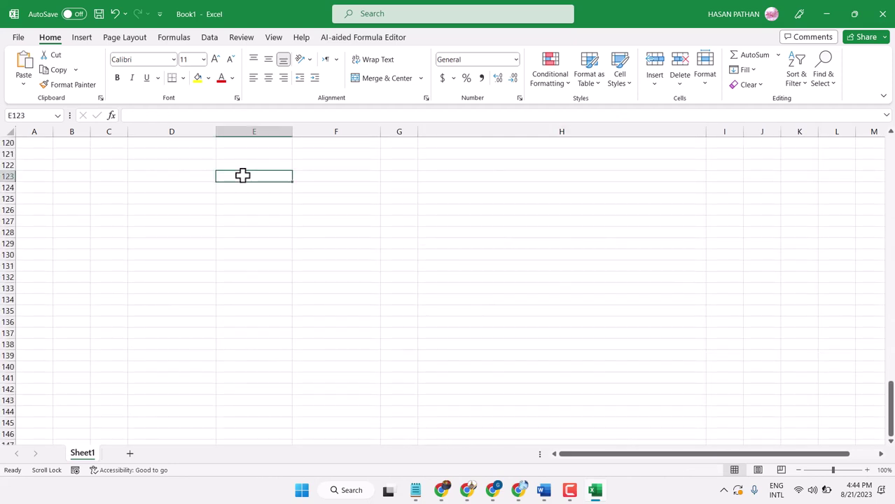
click(204, 60)
click(192, 295)
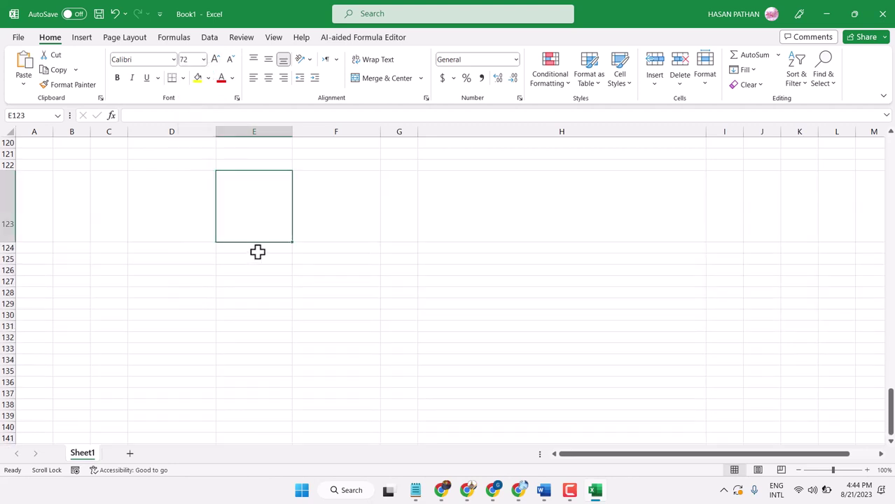
Step: Enter =lower in cell E123 and fit the width of column E to its contents
text(=)
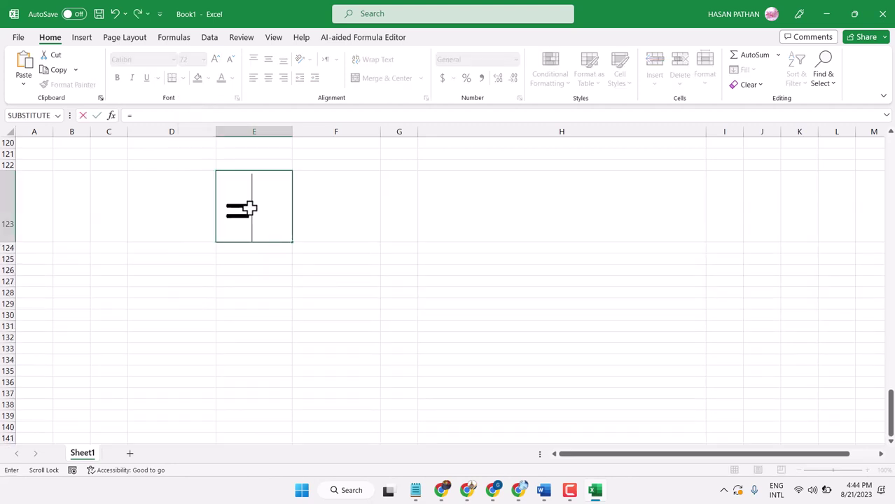
text(lo)
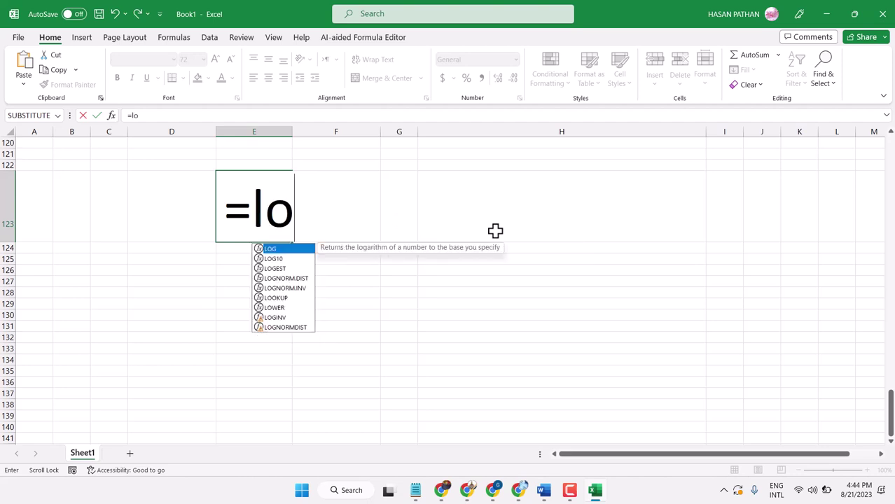
text(wer)
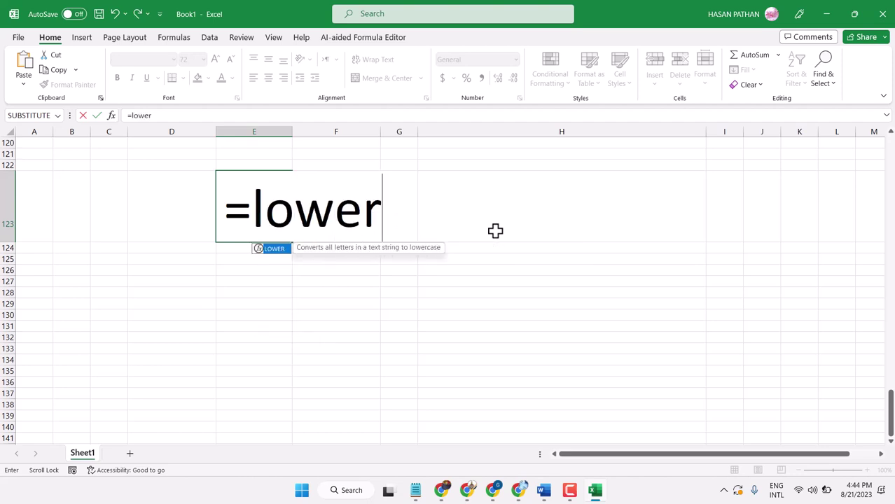
key(Return)
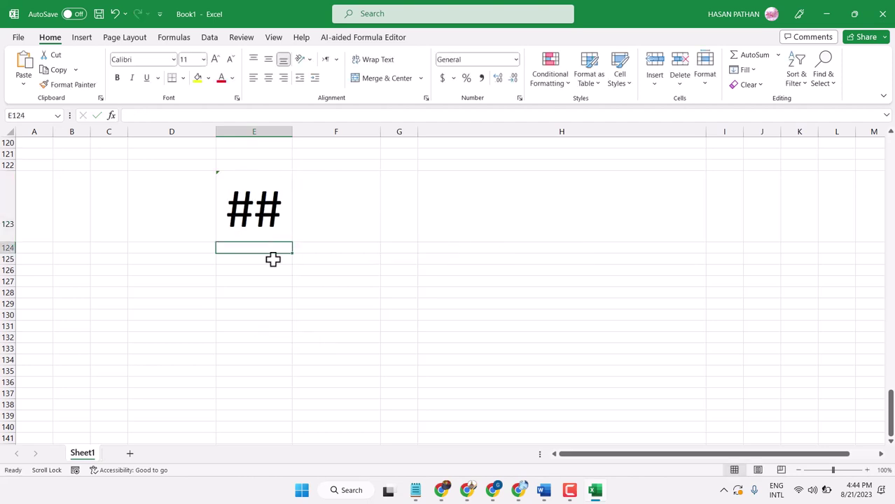
double_click(294, 133)
triple_click(220, 210)
key(BackSpace)
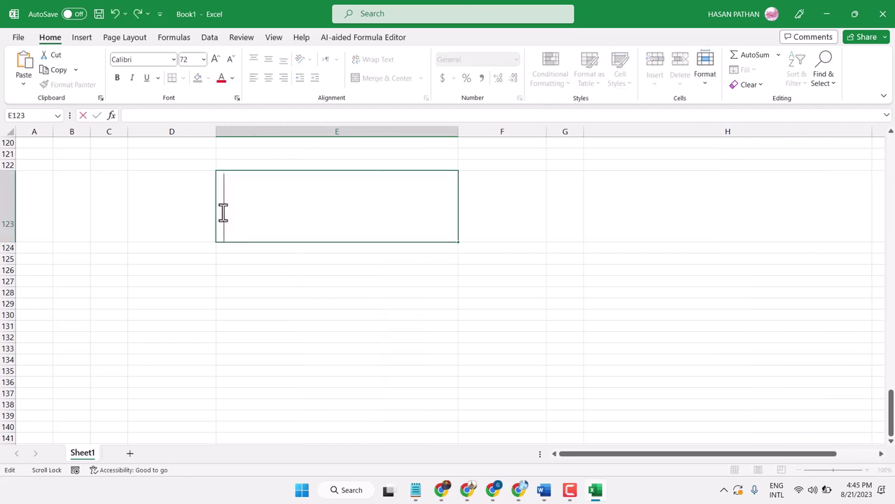
text(=)
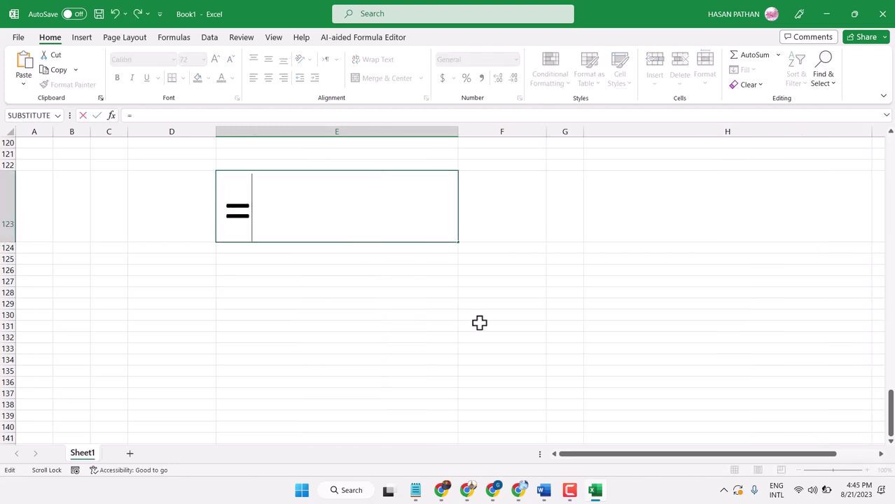
text(lower)
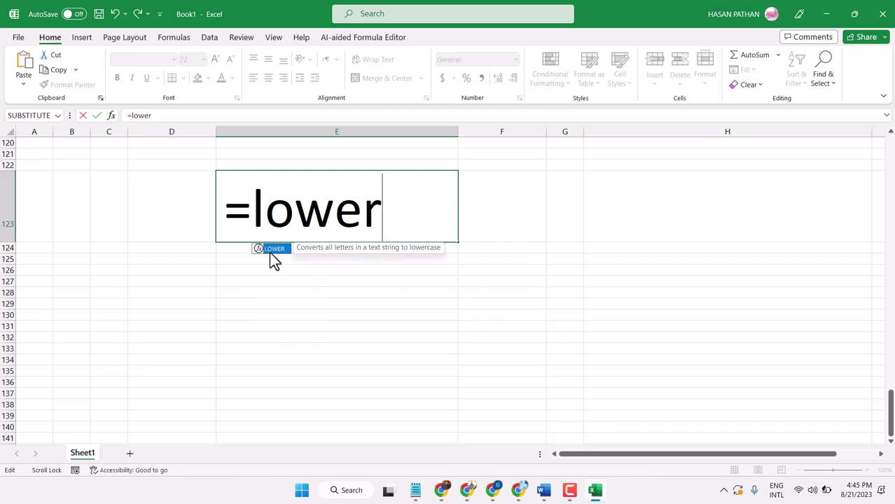
double_click(273, 249)
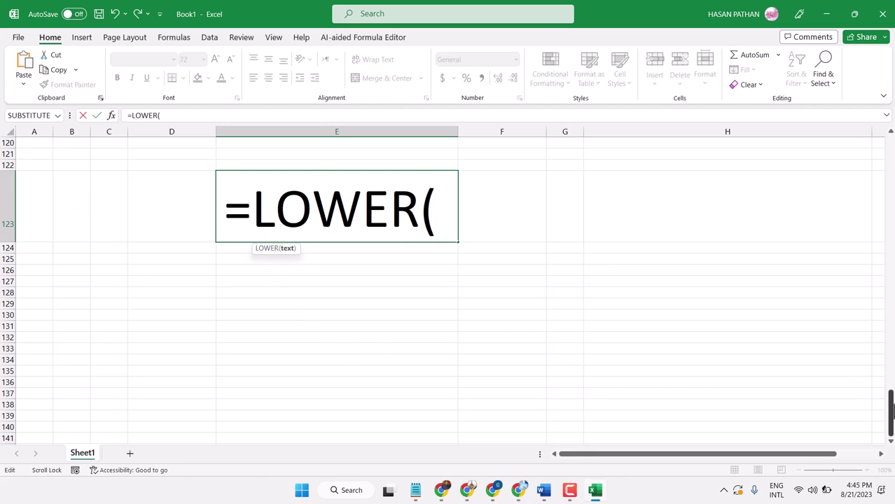
drag(891, 409, 890, 161)
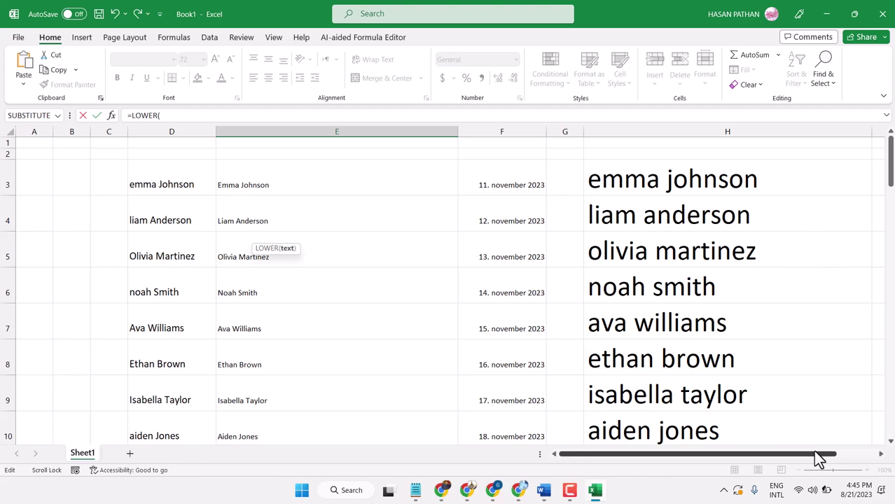
drag(819, 455, 873, 456)
click(562, 175)
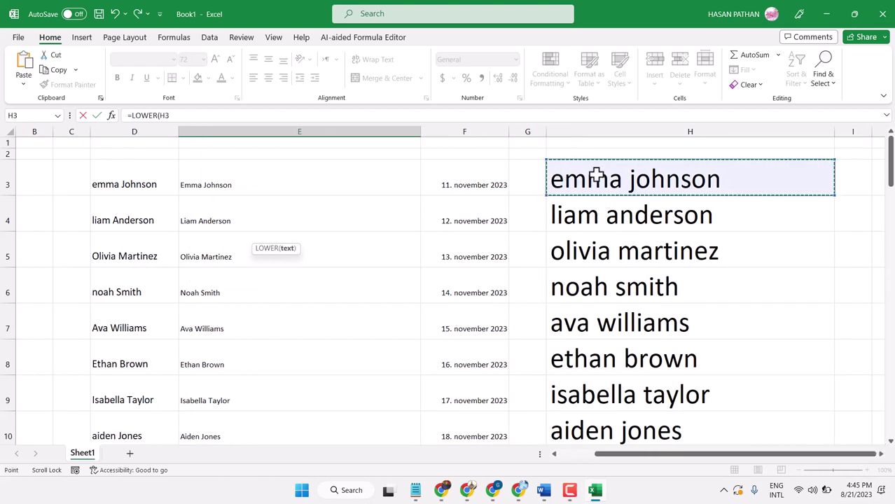
drag(595, 175, 631, 222)
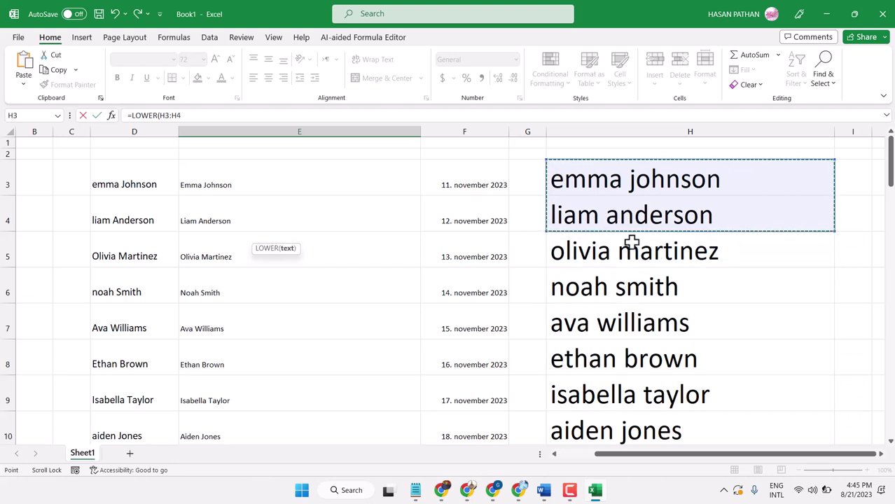
click(630, 250)
click(124, 185)
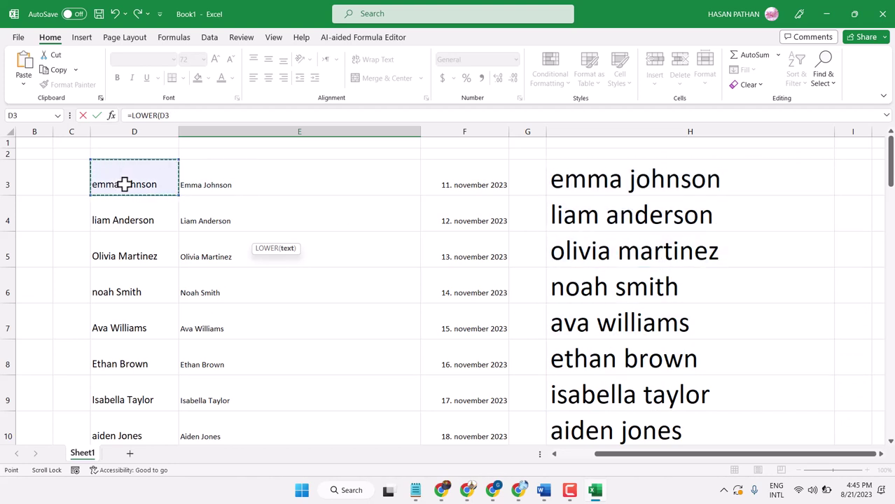
text(jgjg)
key(Escape)
Step: Replace the name in cell D3 with "ghjg" so the LOWER formula in H3 recalculates
click(164, 183)
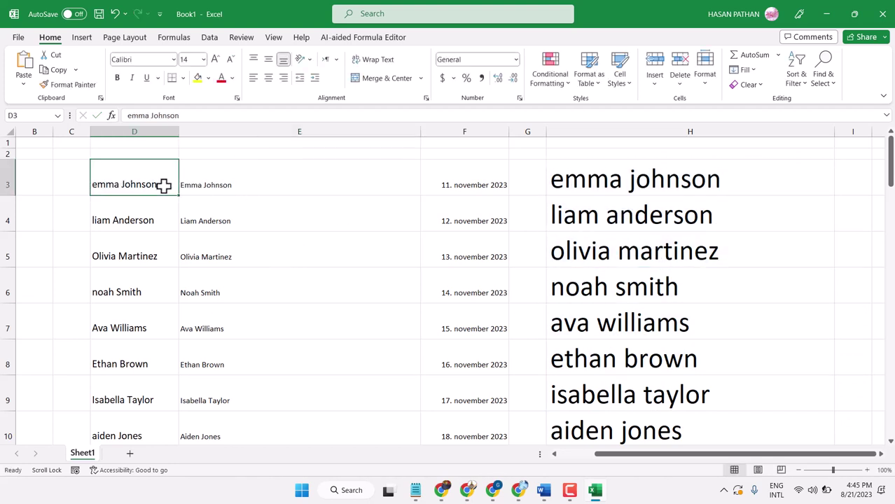
text(ghjg)
click(673, 221)
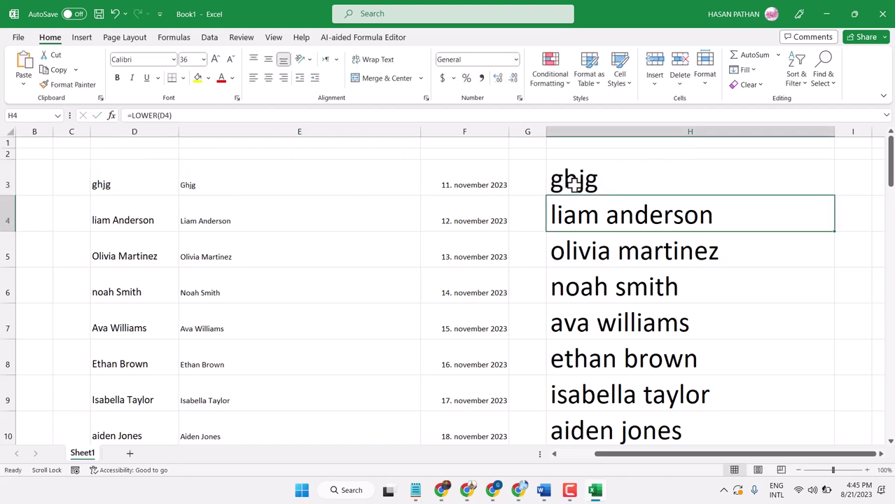
Step: Undo the last name replacement in cell D3
click(115, 16)
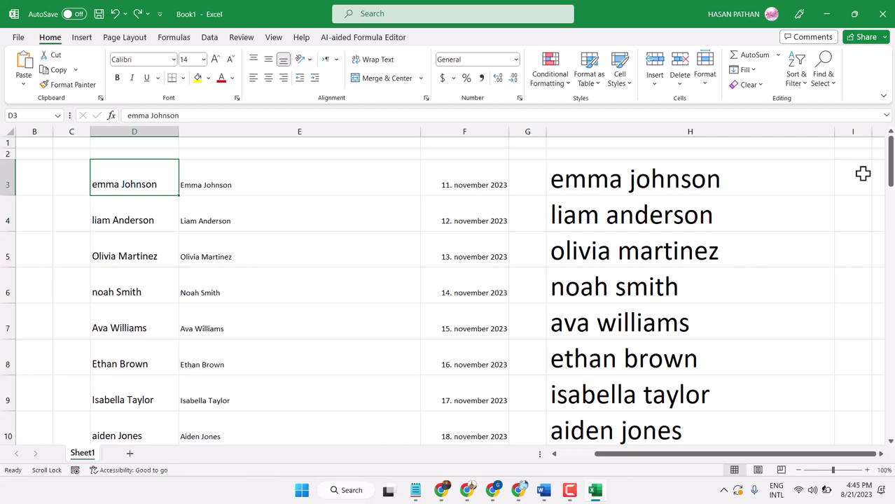
click(649, 209)
Step: Copy the full list of lowercase LOWER formula results in H3:H102
drag(552, 162, 819, 403)
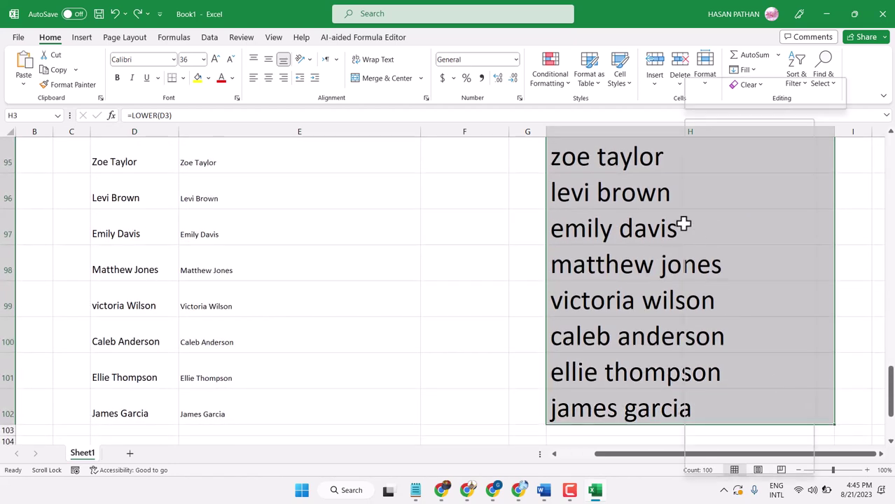
right_click(683, 227)
click(712, 165)
scroll(716, 236, up, 20)
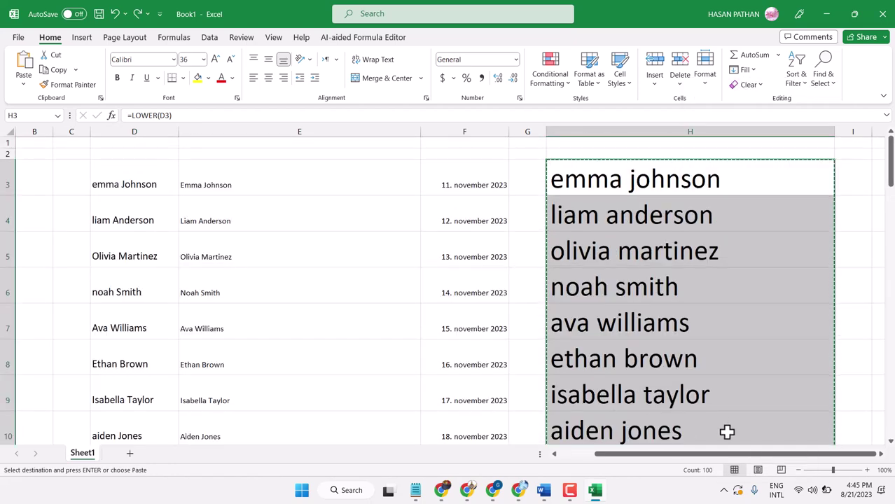
Step: Add a new worksheet and paste the copied lowercase names there as values only, starting at cell E4
click(130, 453)
click(190, 173)
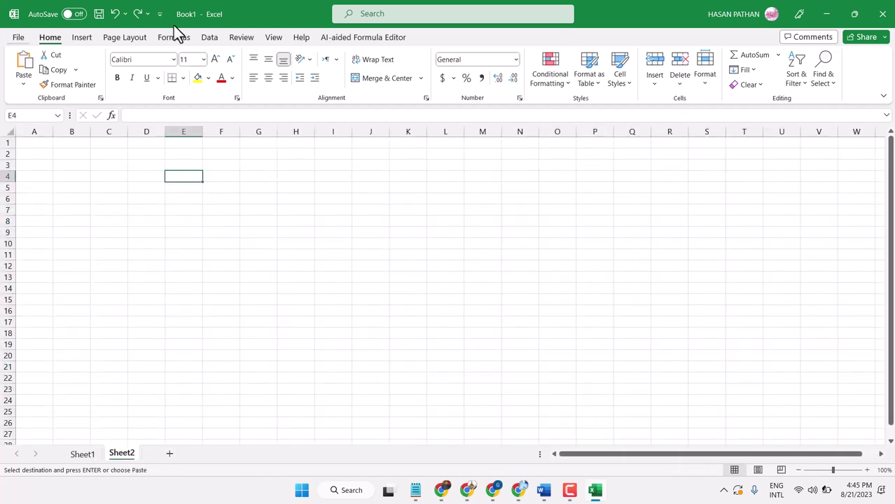
click(24, 84)
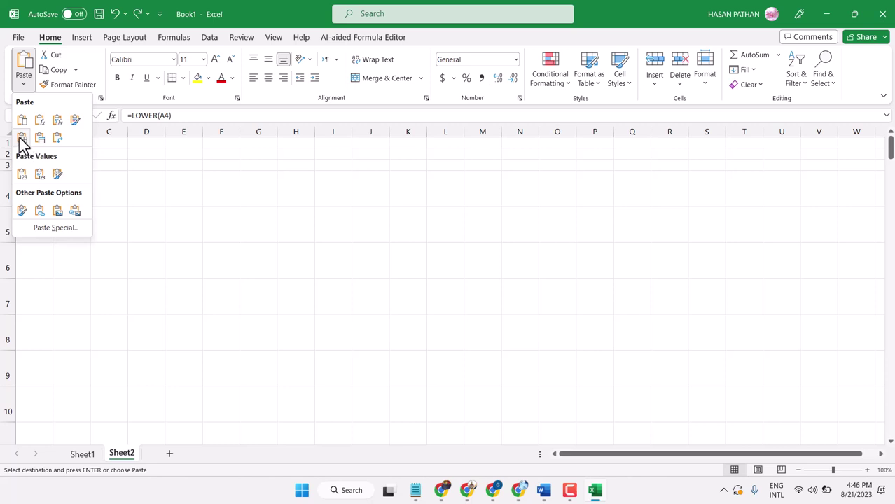
click(25, 175)
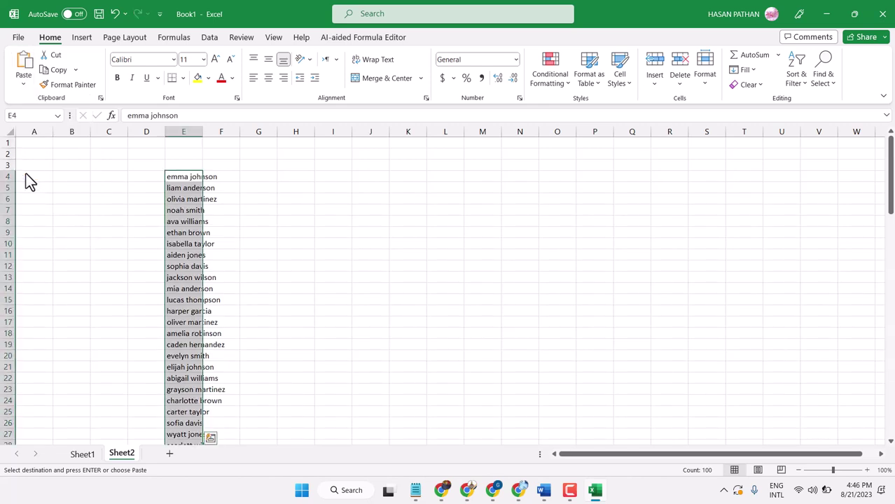
Step: Widen column E on Sheet2 so the pasted lowercase names fit inside it
drag(203, 135, 266, 132)
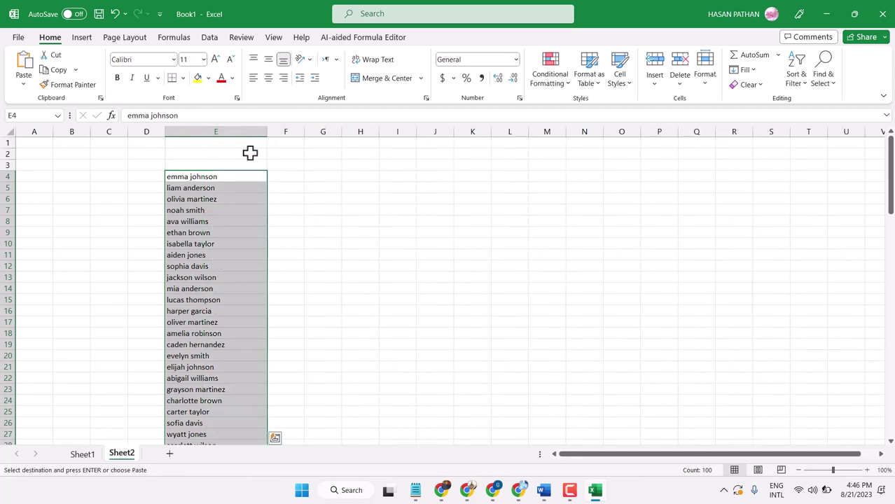
click(364, 215)
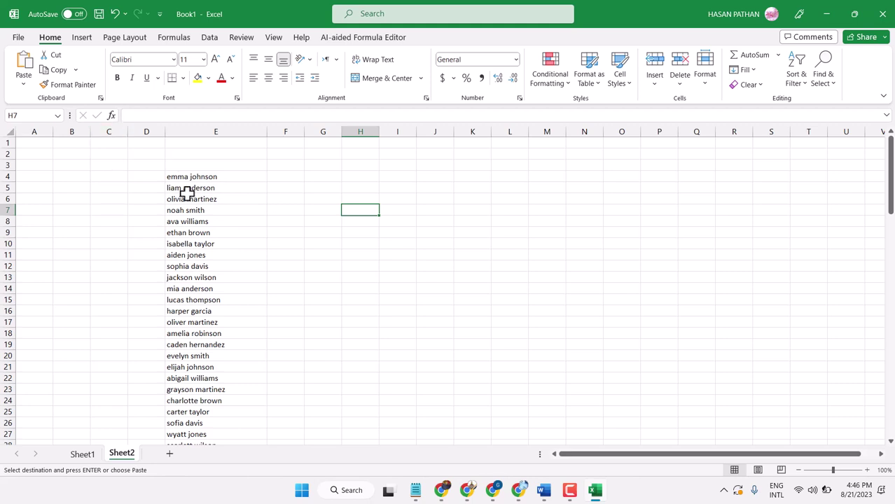
drag(186, 187, 202, 294)
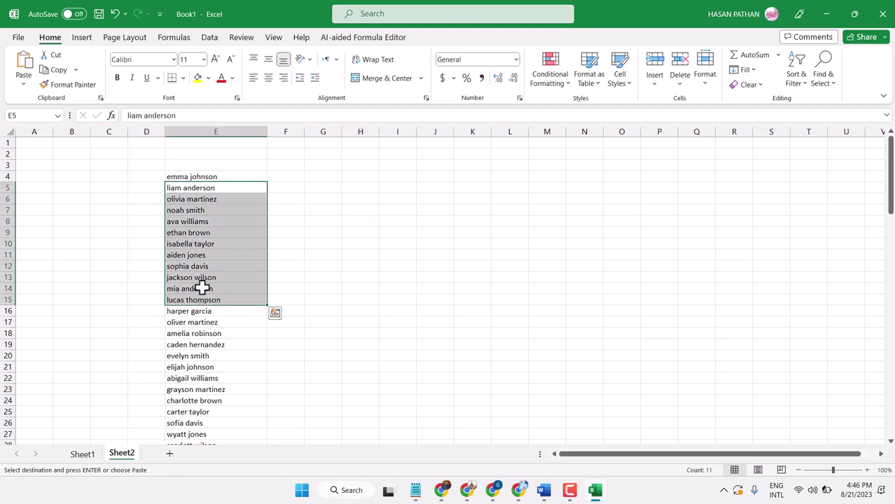
click(365, 224)
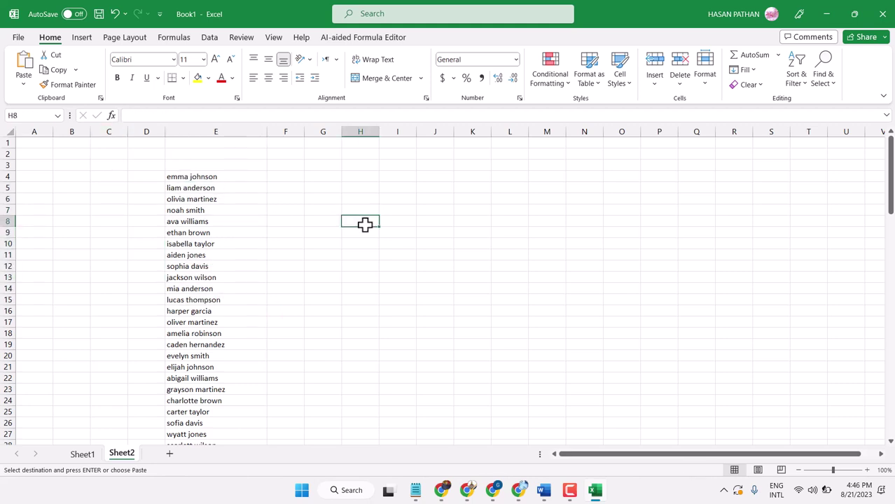